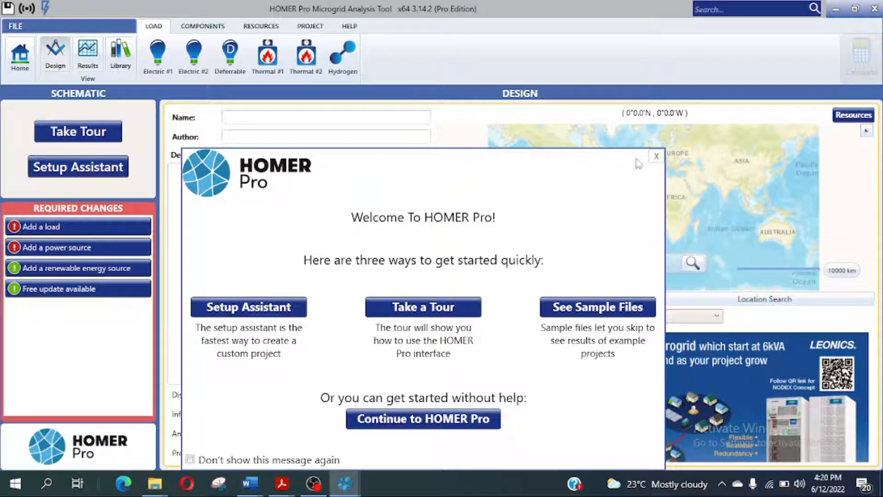
Step: Dismiss the welcome message and restore the HOMER Pro window over File Explorer
{"action": "left_click", "coordinate": [657, 157]}
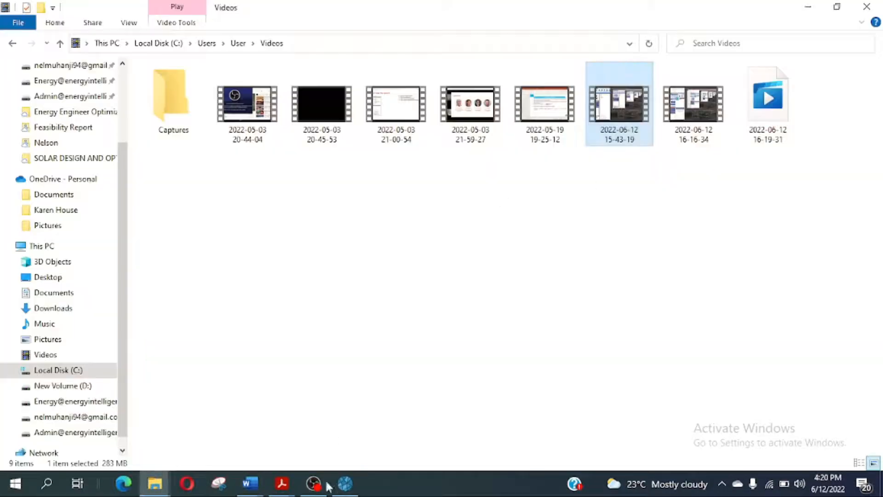
{"action": "left_click", "coordinate": [344, 484]}
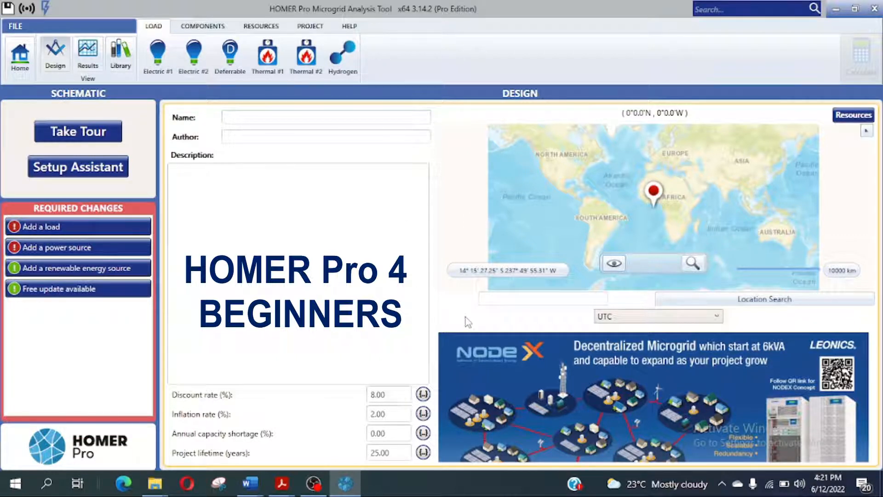
Step: Search for Nairobi in the location box to find it on the map
{"action": "left_click", "coordinate": [515, 298]}
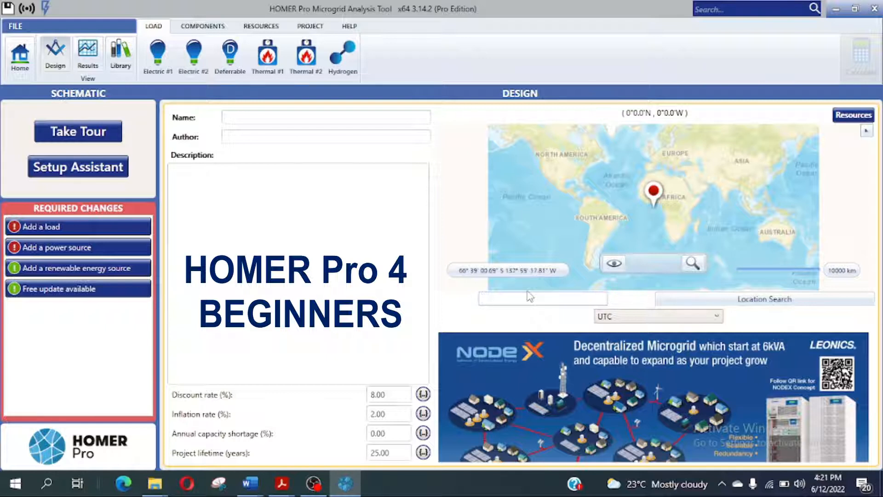
{"action": "type", "text": "Nairobi"}
{"action": "left_click", "coordinate": [772, 304]}
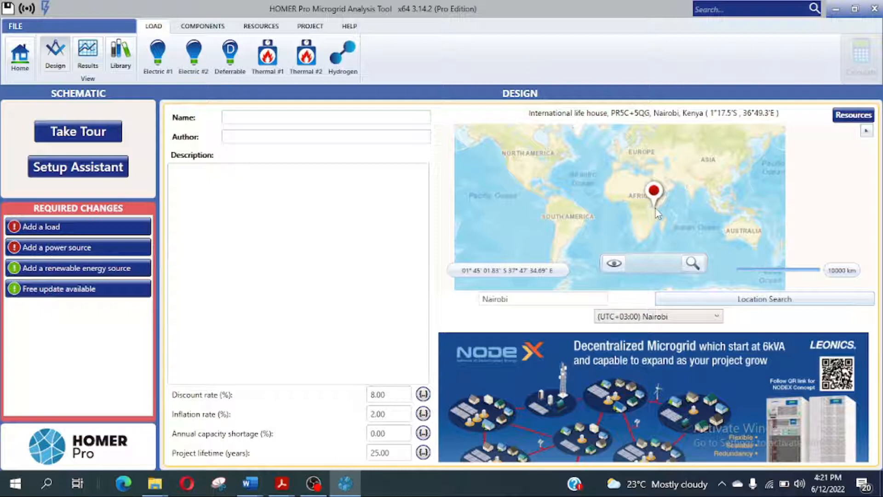
Step: Search for Lagos to place the project in Lagos, Nigeria, then enter London
{"action": "double_click", "coordinate": [510, 300]}
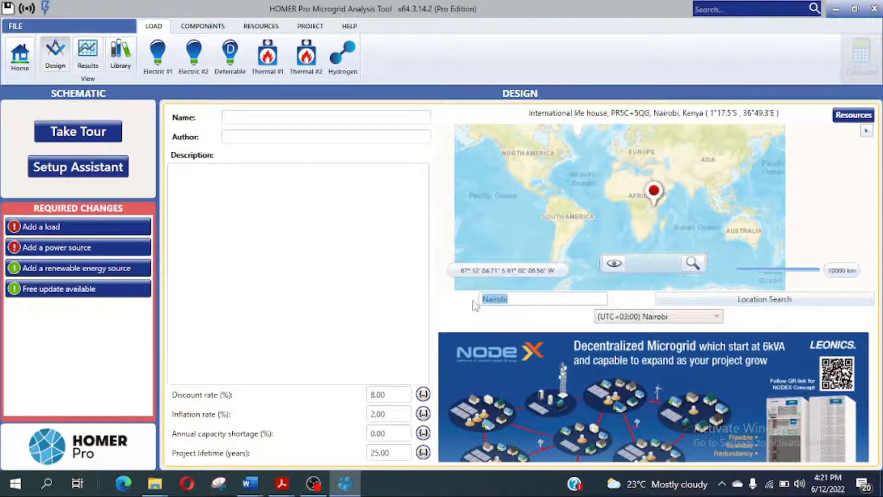
{"action": "type", "text": "Lagos"}
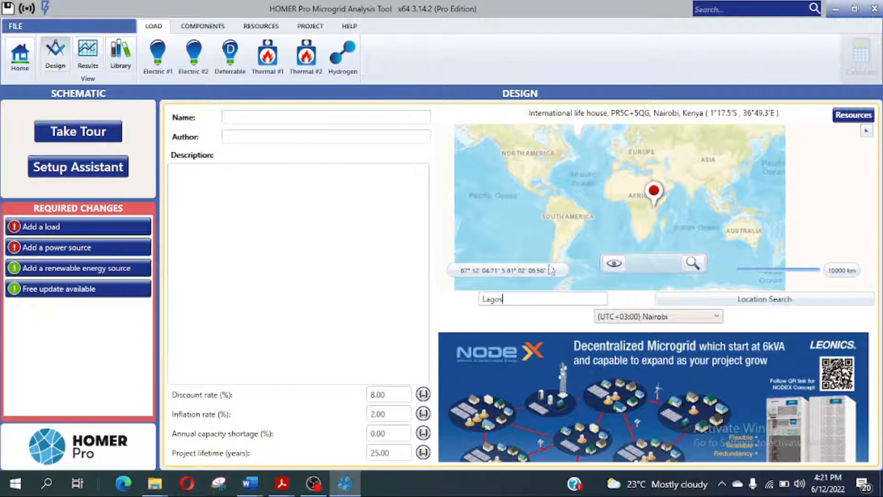
{"action": "left_click", "coordinate": [774, 301]}
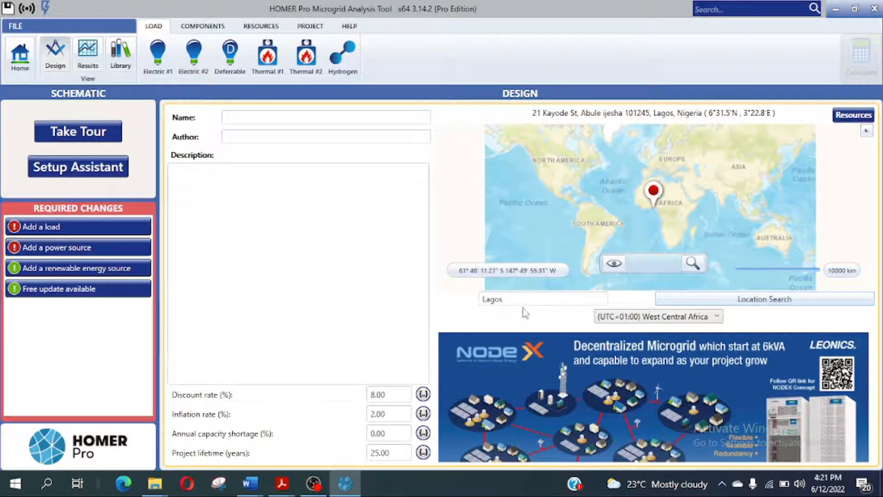
{"action": "left_click_drag", "start_coordinate": [518, 299], "coordinate": [476, 304]}
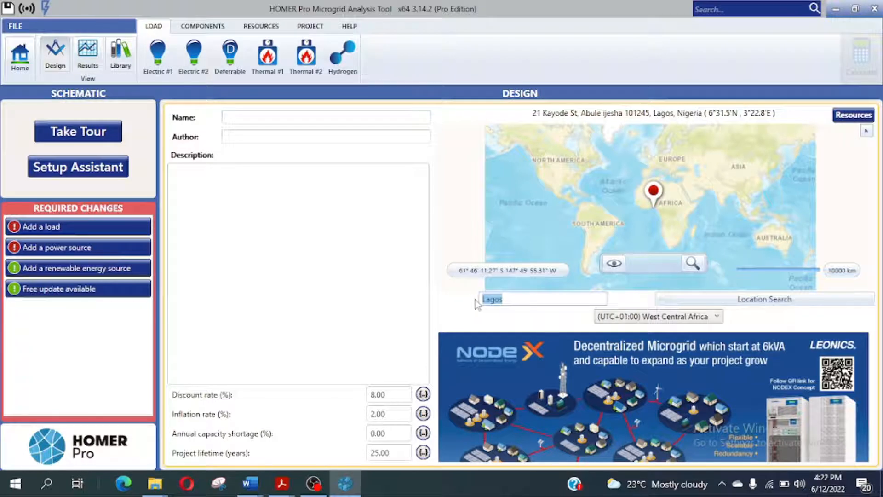
{"action": "type", "text": "London"}
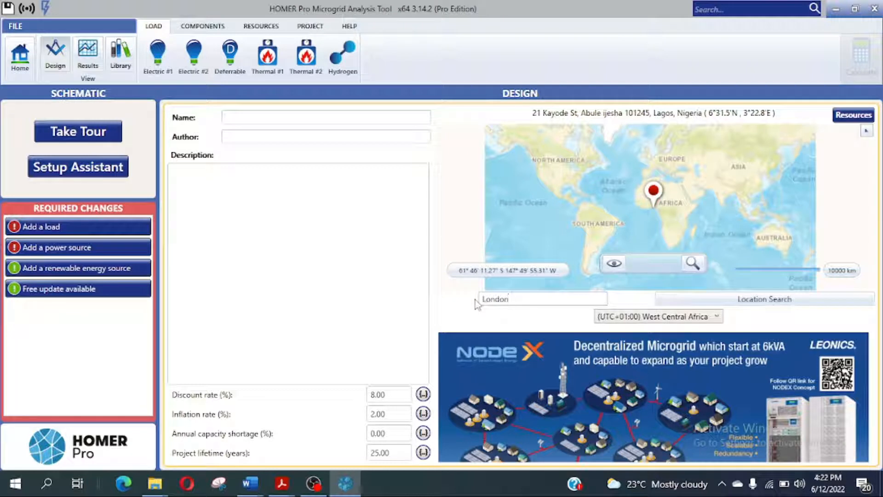
Step: Search London, then search Nairobi to place the project in Nairobi, Kenya (UTC+03:00)
{"action": "left_click", "coordinate": [725, 303]}
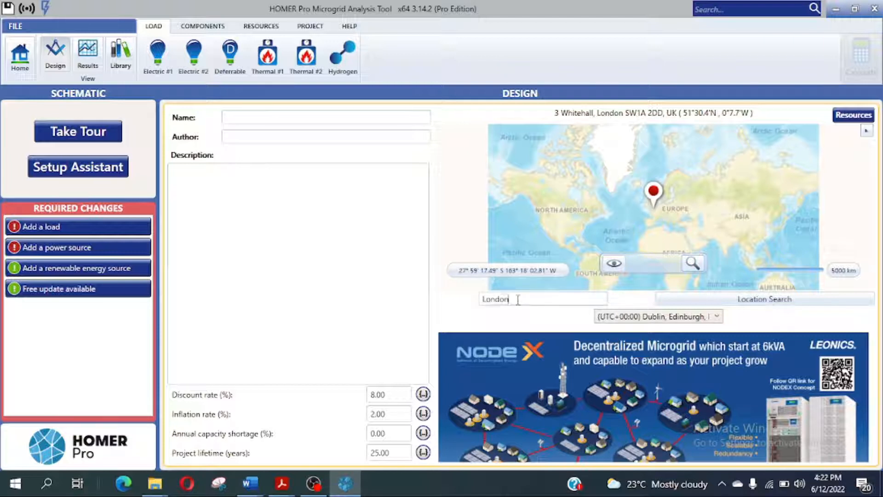
{"action": "left_click_drag", "start_coordinate": [510, 298], "coordinate": [478, 303]}
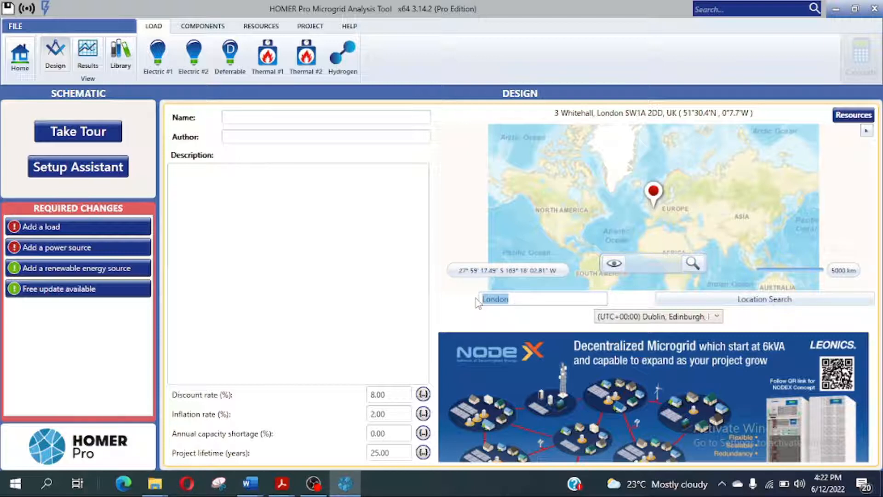
{"action": "type", "text": "Nairobi"}
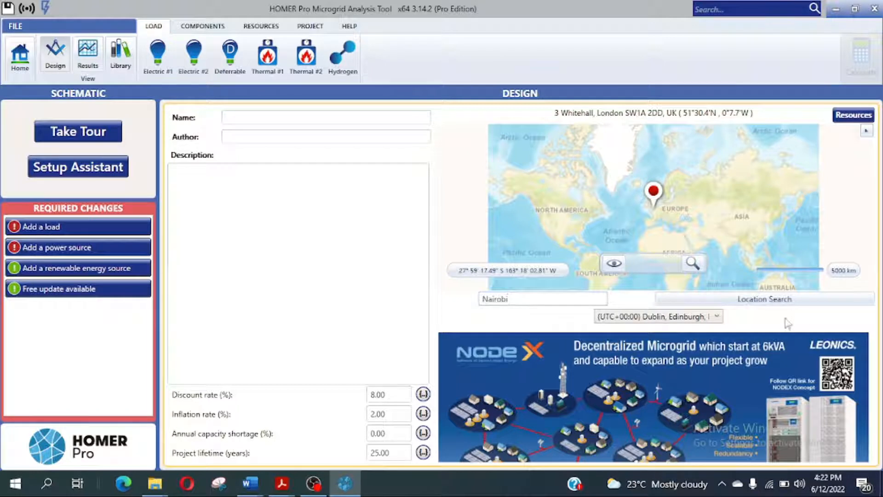
{"action": "left_click", "coordinate": [753, 299]}
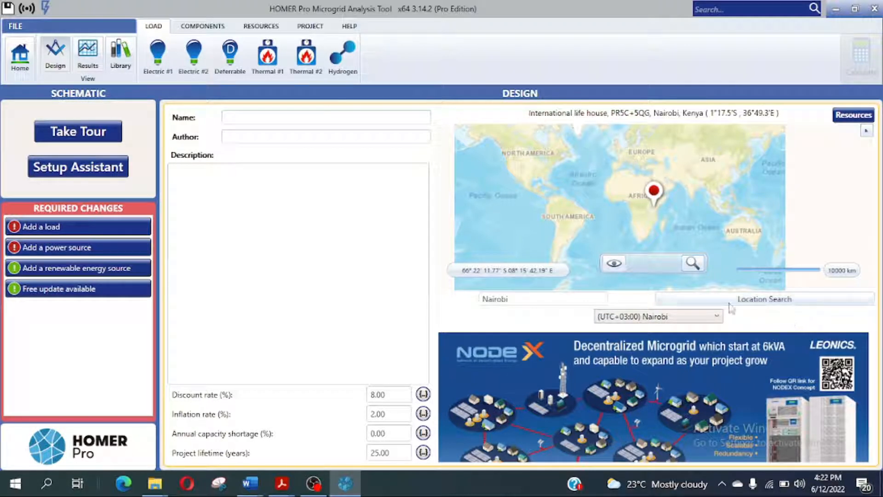
Step: Name the project 'Project 1 Nairobi' and enter the company as the author
{"action": "left_click", "coordinate": [260, 119]}
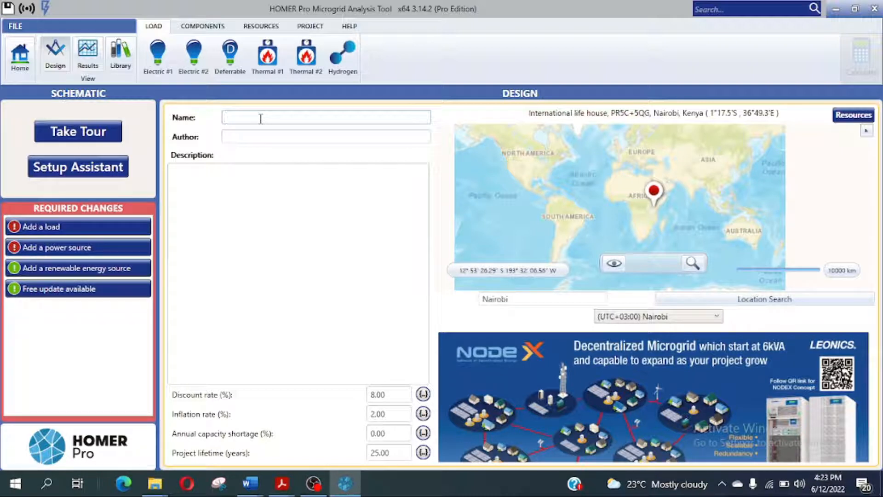
{"action": "type", "text": "Project 1 Nairobi"}
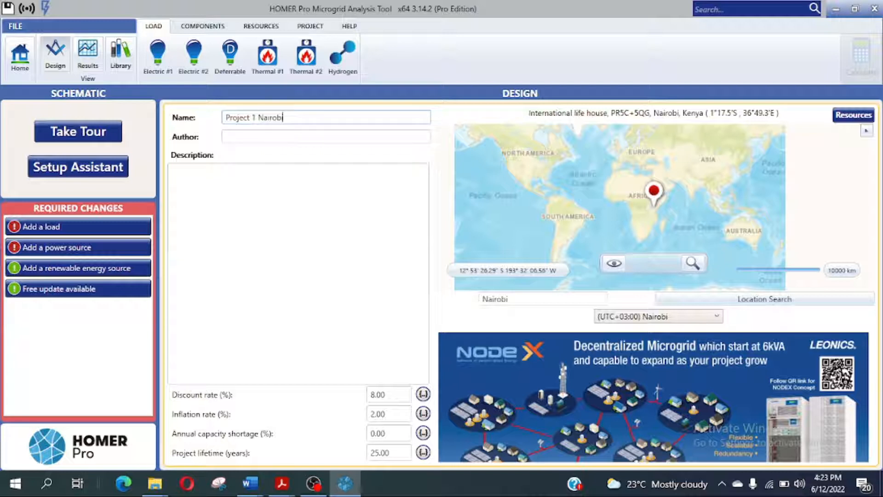
{"action": "left_click", "coordinate": [265, 137]}
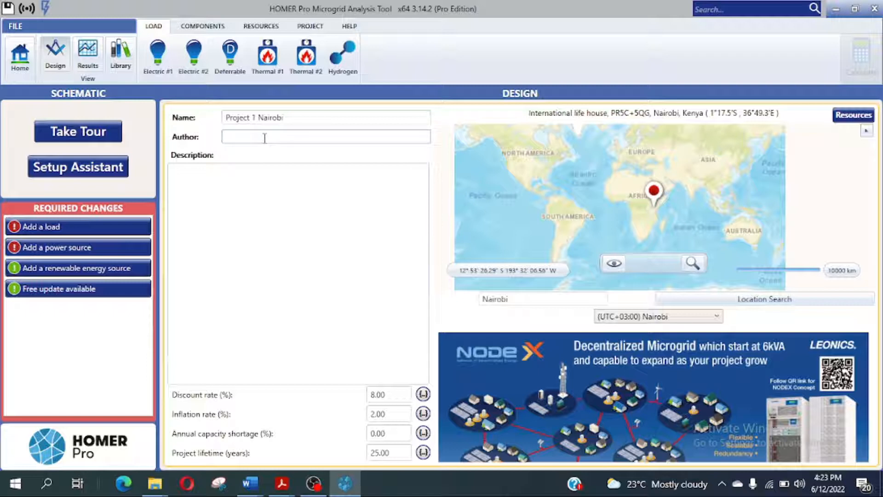
{"action": "type", "text": "Primo I"}
{"action": "type", "text": "nergy"}
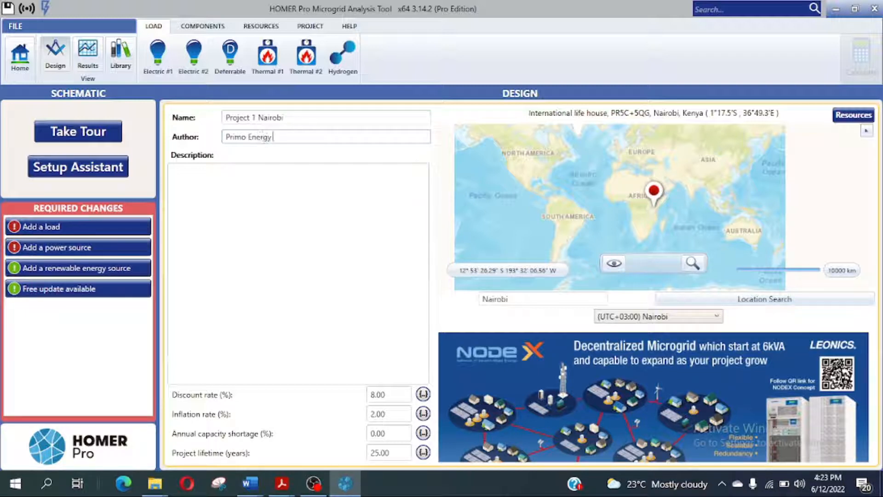
{"action": "type", "text": " Tech."}
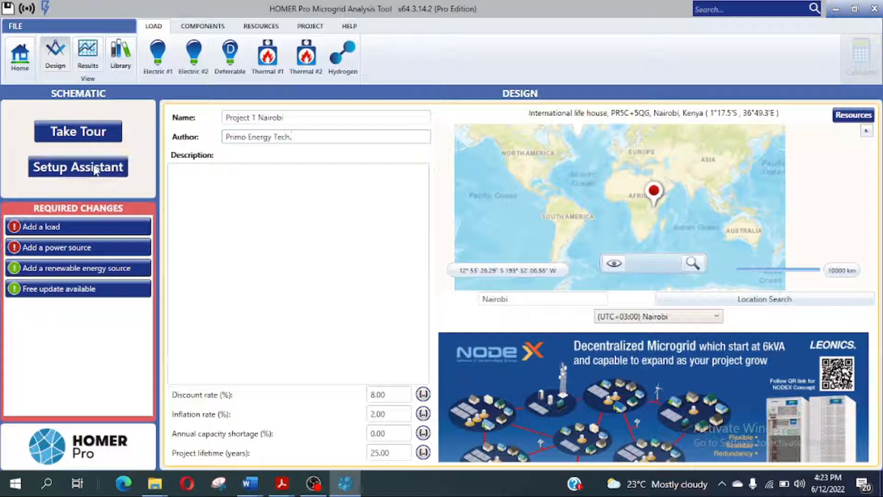
{"action": "left_click", "coordinate": [183, 175]}
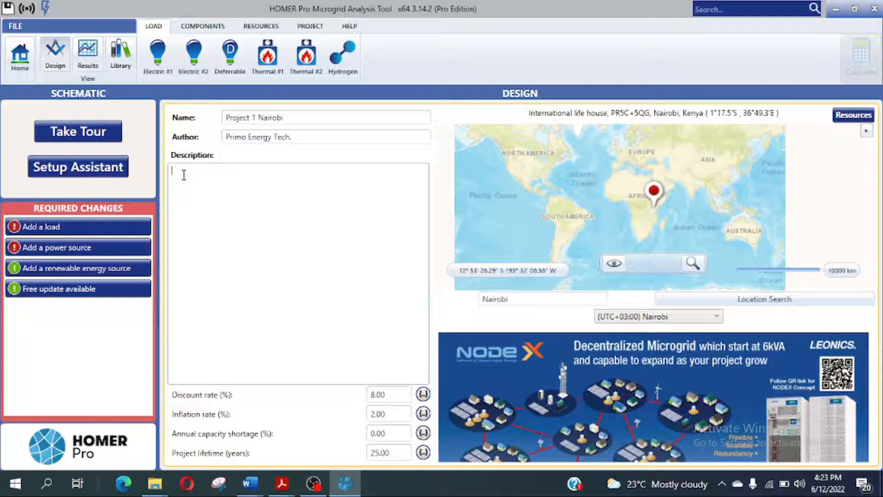
Step: Enter the description 'Solar PV System Design and Optimization' with 'Hospital X in Nairobi.' on a second line
{"action": "type", "text": "Solar PV s"}
{"action": "key", "text": "BackSpace"}
{"action": "type", "text": "System Design "}
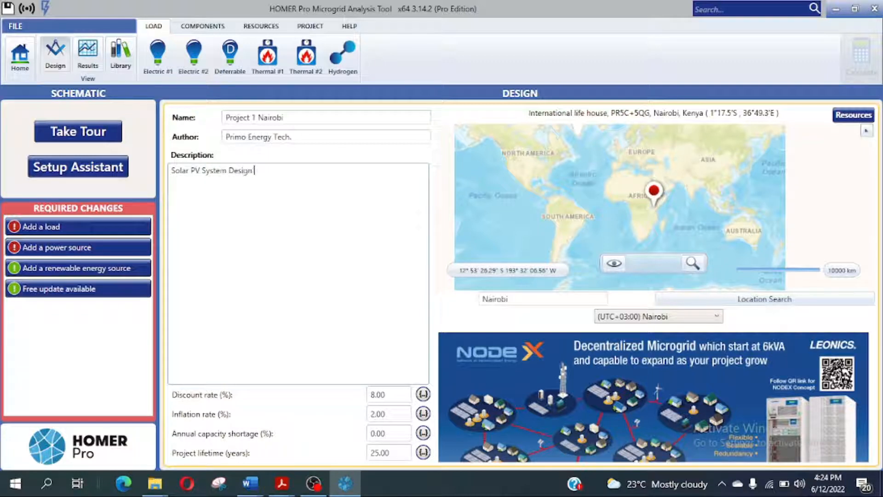
{"action": "type", "text": "and Optimization."}
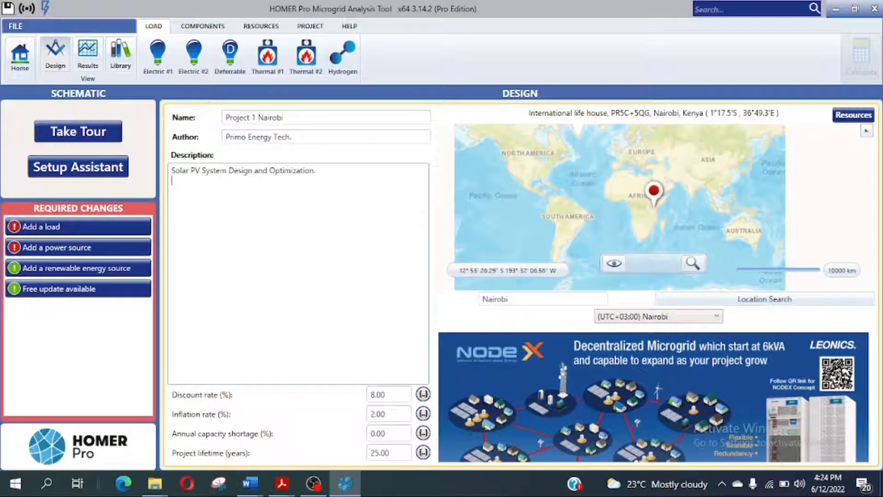
{"action": "key", "text": "Return"}
{"action": "type", "text": "Hospital"}
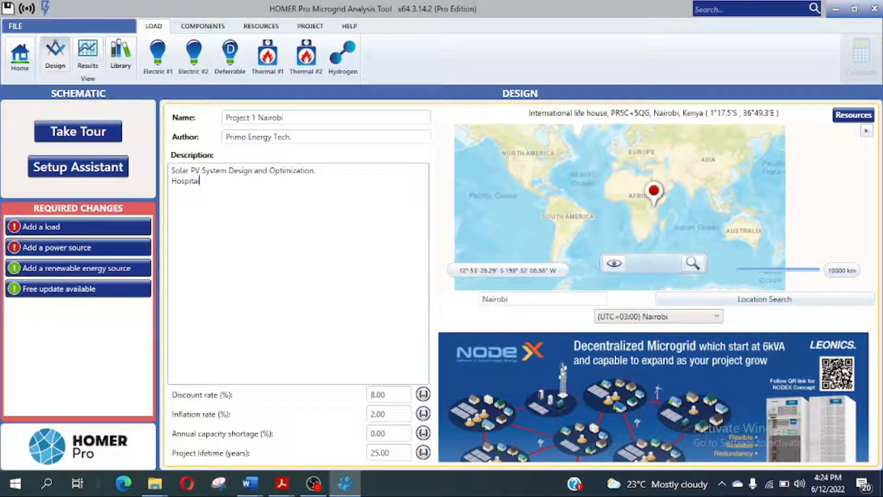
{"action": "type", "text": " X in Nairobi."}
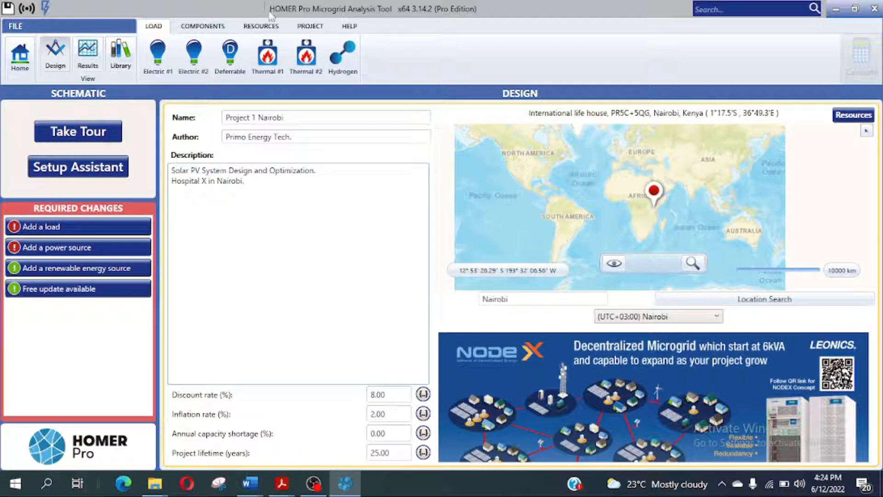
Step: Download the NASA Solar GHI and NASA Temperature resources for the Nairobi site
{"action": "left_click", "coordinate": [845, 116]}
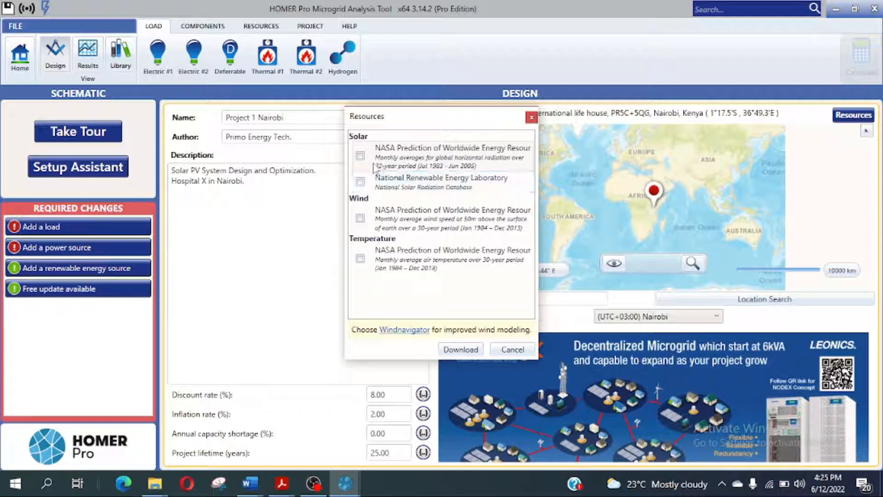
{"action": "left_click", "coordinate": [361, 156]}
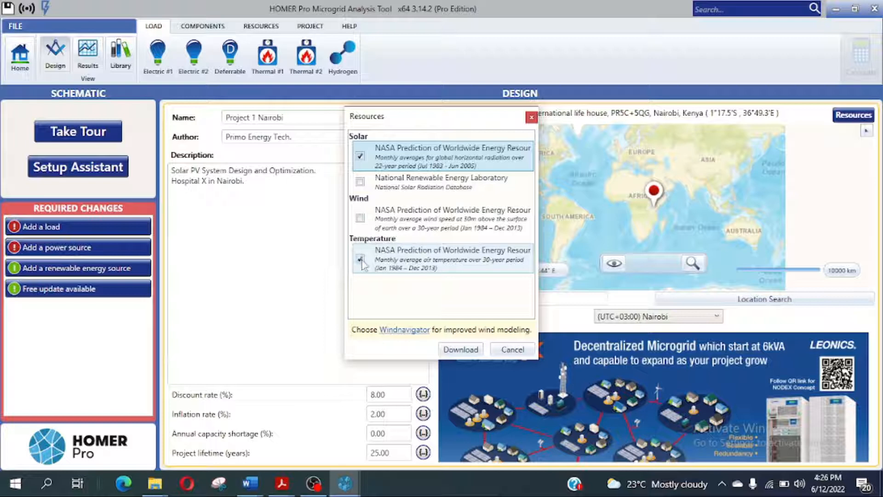
{"action": "left_click", "coordinate": [461, 350]}
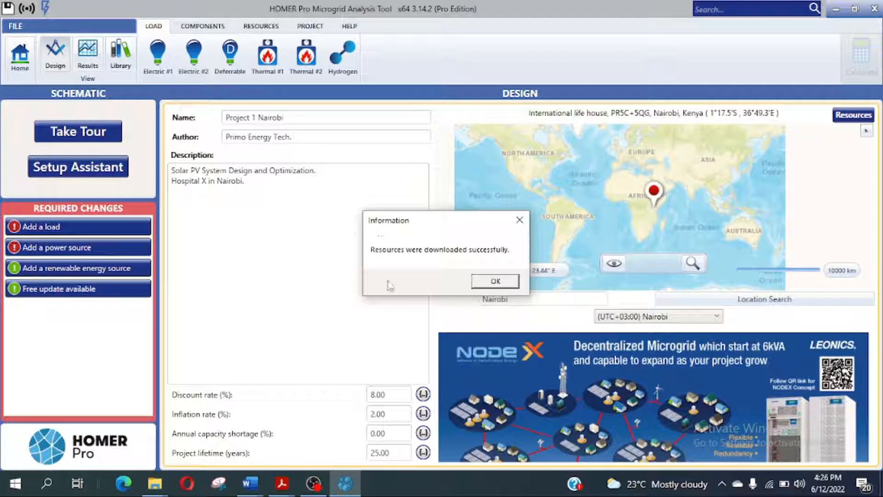
Step: Close the 'Resources were downloaded successfully' confirmation
{"action": "left_click", "coordinate": [495, 282]}
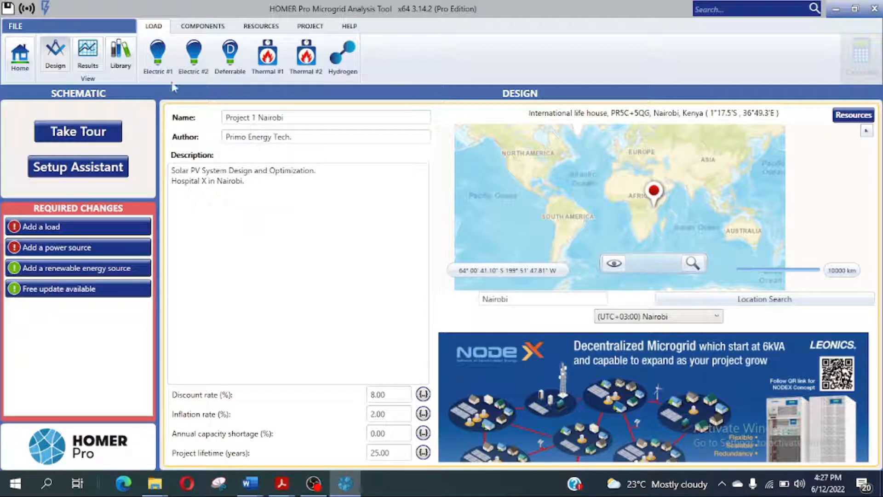
Step: Open the Solar GHI resource page showing NASA monthly radiation averaging 5.93 kWh/m²/day
{"action": "left_click", "coordinate": [263, 29]}
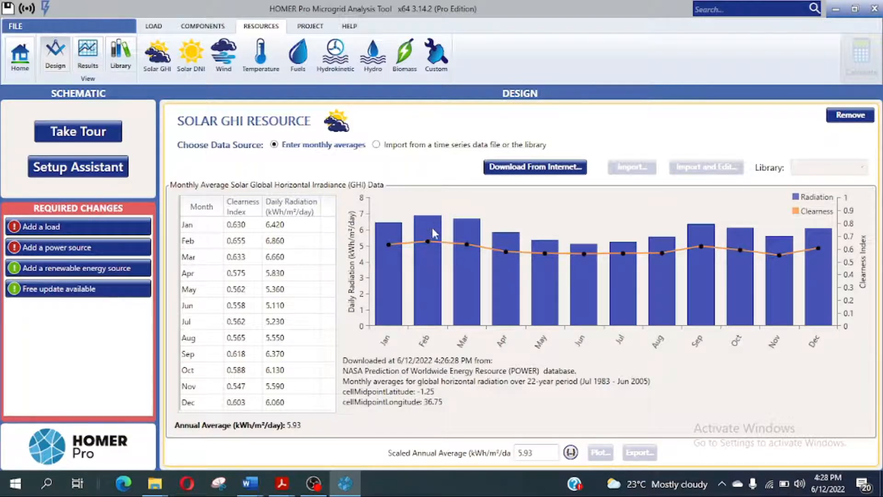
{"action": "mouse_move", "coordinate": [431, 235]}
{"action": "mouse_move", "coordinate": [421, 254]}
Step: Inspect the Temperature resource's NASA monthly air temperatures, averaging 19.10 °C annually
{"action": "left_click", "coordinate": [271, 54]}
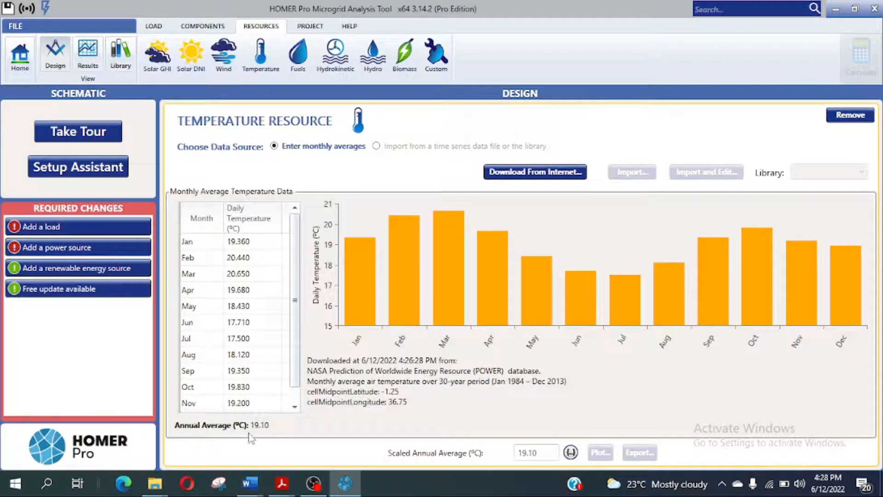
{"action": "mouse_move", "coordinate": [402, 307]}
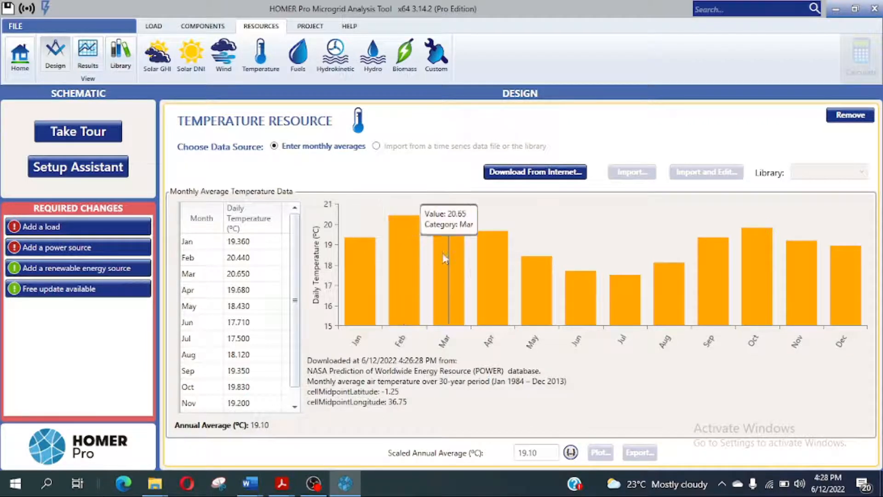
{"action": "mouse_move", "coordinate": [380, 237]}
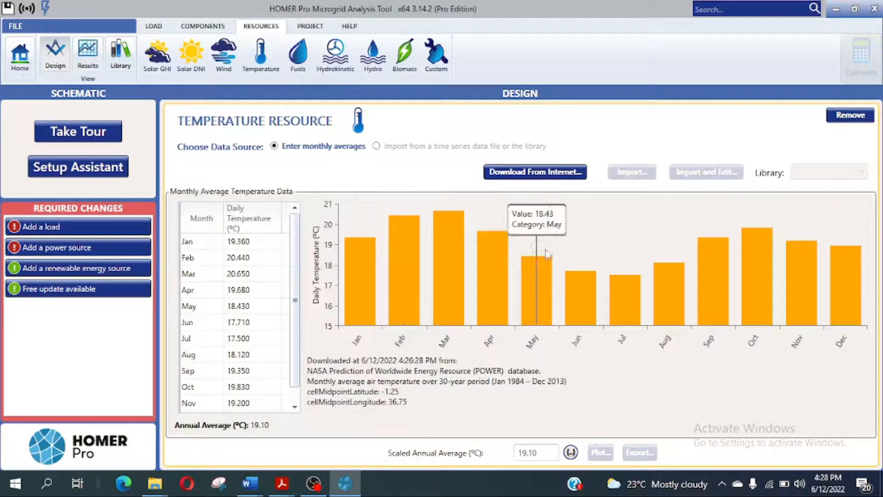
{"action": "mouse_move", "coordinate": [747, 264]}
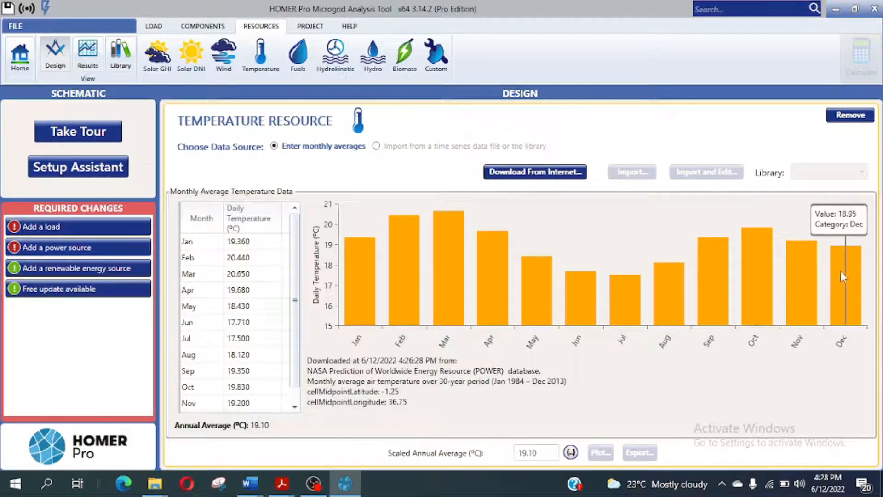
{"action": "mouse_move", "coordinate": [388, 266]}
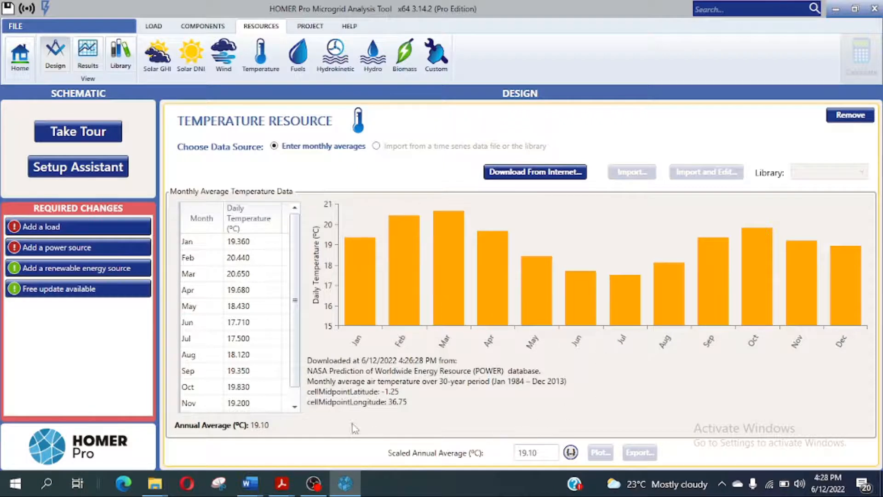
{"action": "mouse_move", "coordinate": [355, 274]}
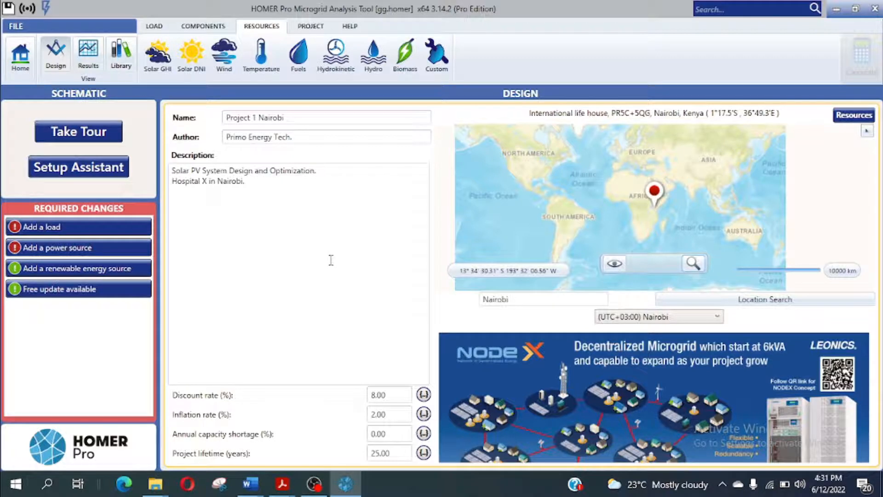
Step: Start Save As and navigate to the top level of Local Disk (C:)
{"action": "left_click", "coordinate": [15, 27]}
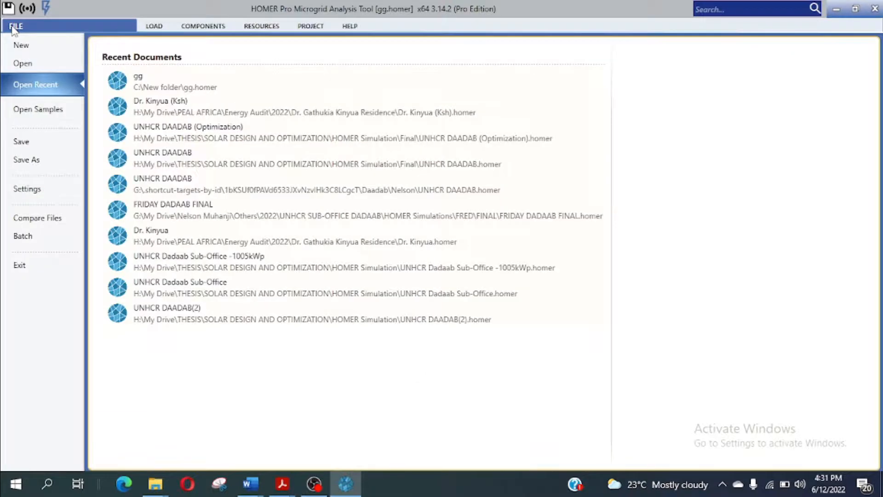
{"action": "left_click", "coordinate": [49, 164]}
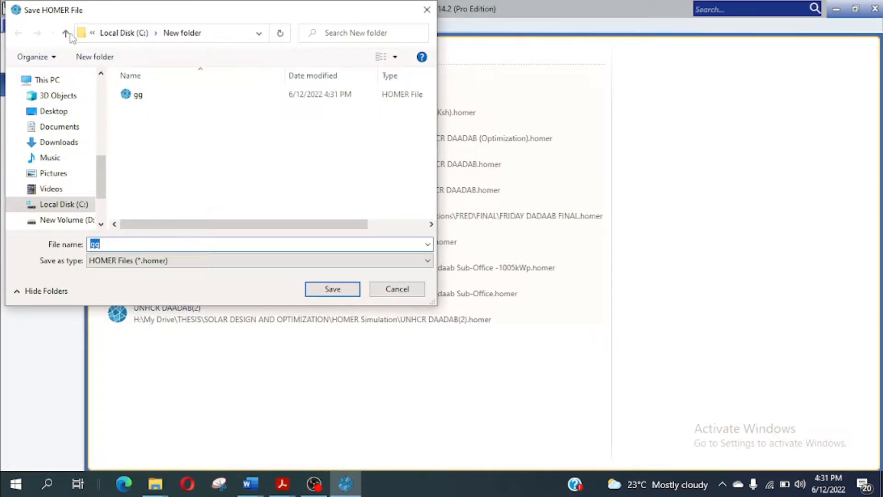
{"action": "left_click", "coordinate": [118, 34]}
{"action": "scroll", "coordinate": [183, 218], "scroll_direction": "down", "scroll_amount": 3}
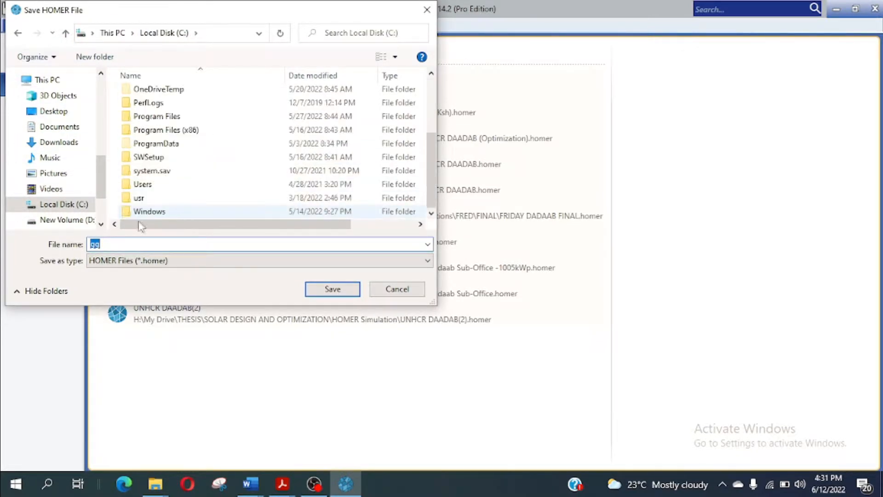
Step: Create a new folder on C: named 'Project 1 Nairobi'
{"action": "right_click", "coordinate": [225, 197]}
{"action": "mouse_move", "coordinate": [299, 336]}
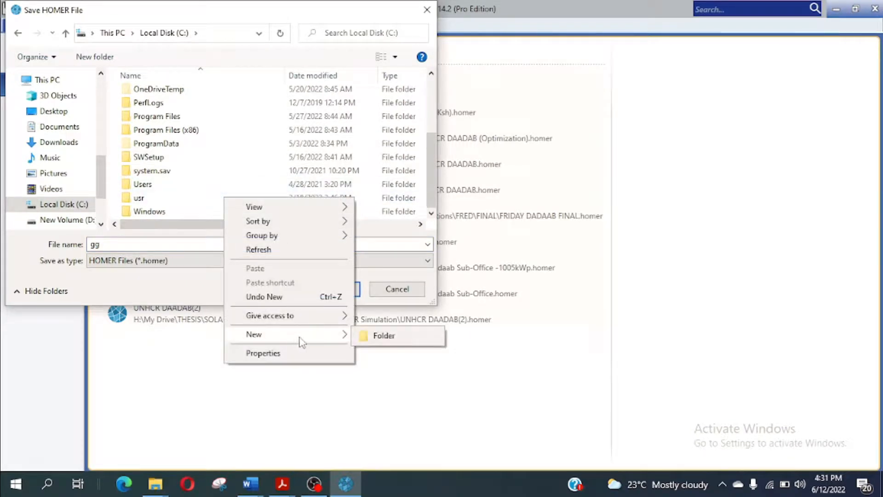
{"action": "left_click", "coordinate": [375, 337]}
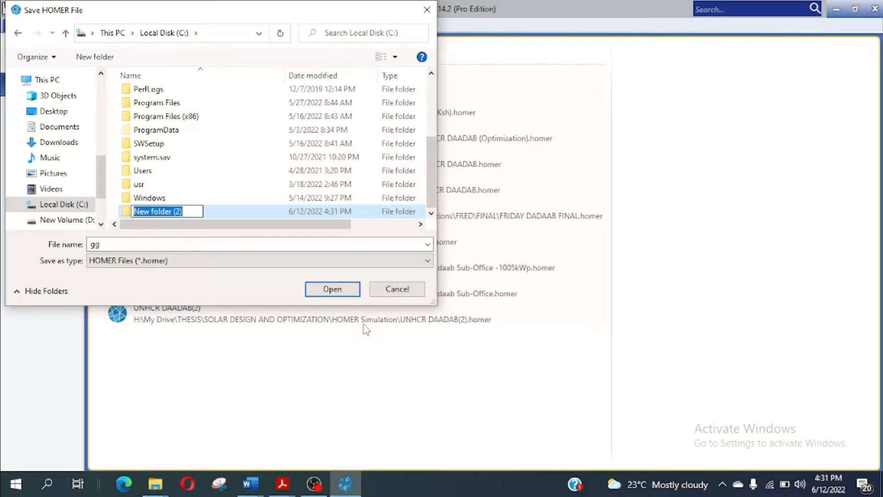
{"action": "type", "text": "P"}
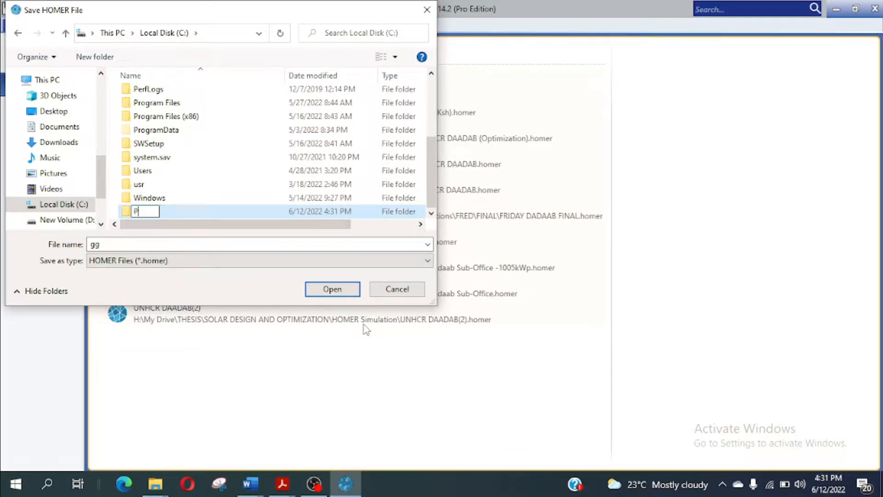
{"action": "type", "text": "roject 1"}
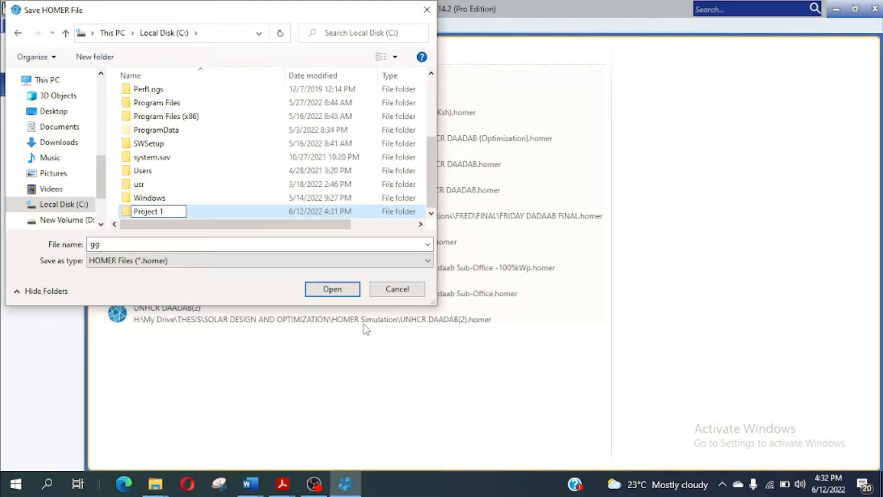
{"action": "type", "text": " Nairobi"}
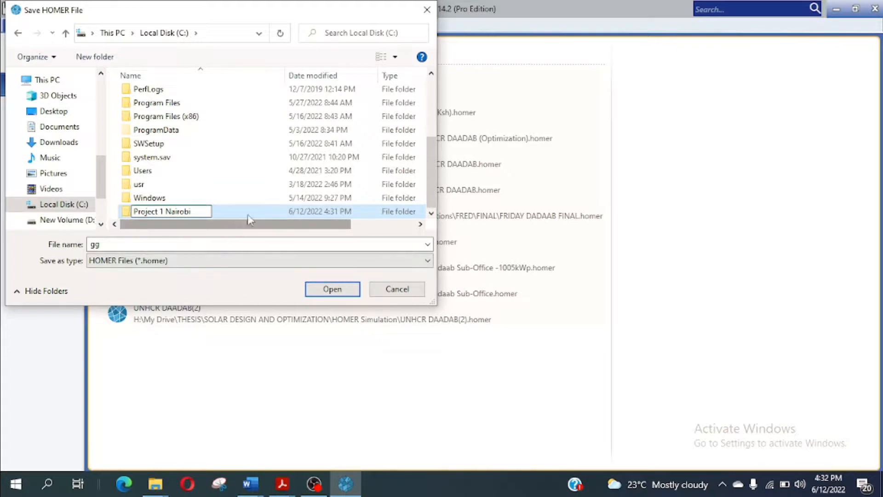
Step: Save the project as 'Project 1 Nairobi' inside the Project 1 Nairobi folder
{"action": "double_click", "coordinate": [228, 215]}
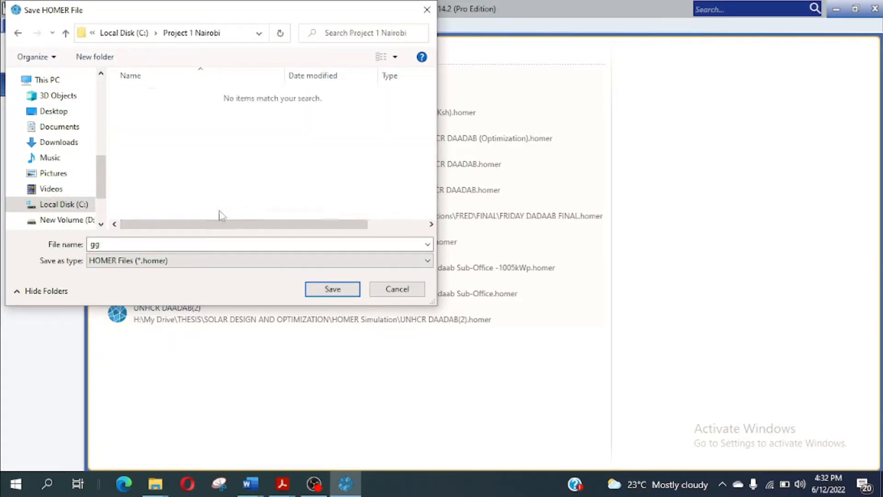
{"action": "double_click", "coordinate": [113, 243]}
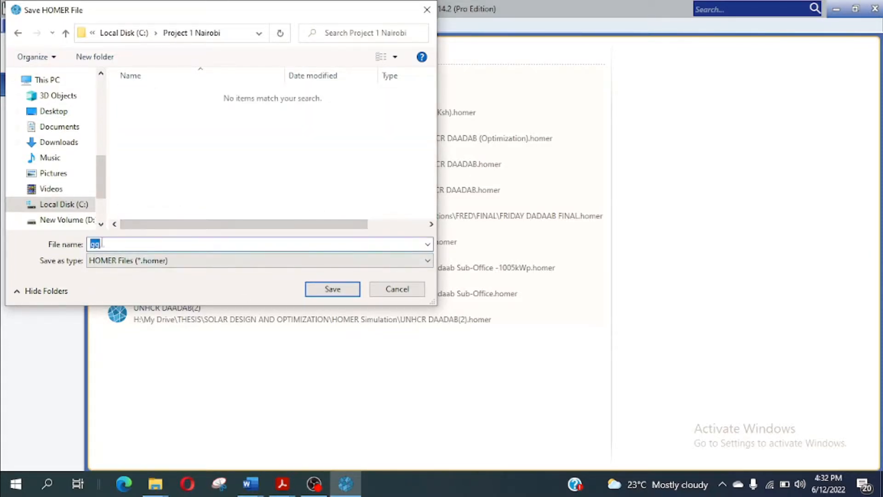
{"action": "type", "text": "Project 1 Nairobi"}
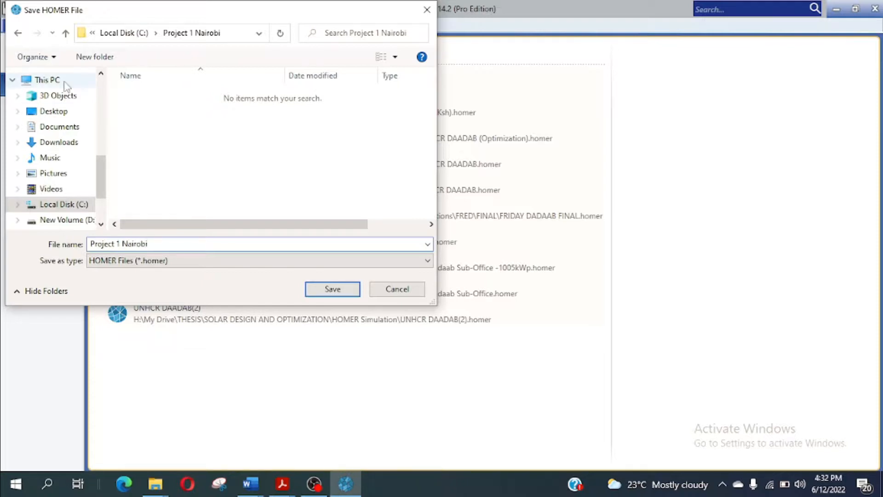
{"action": "left_click", "coordinate": [333, 289]}
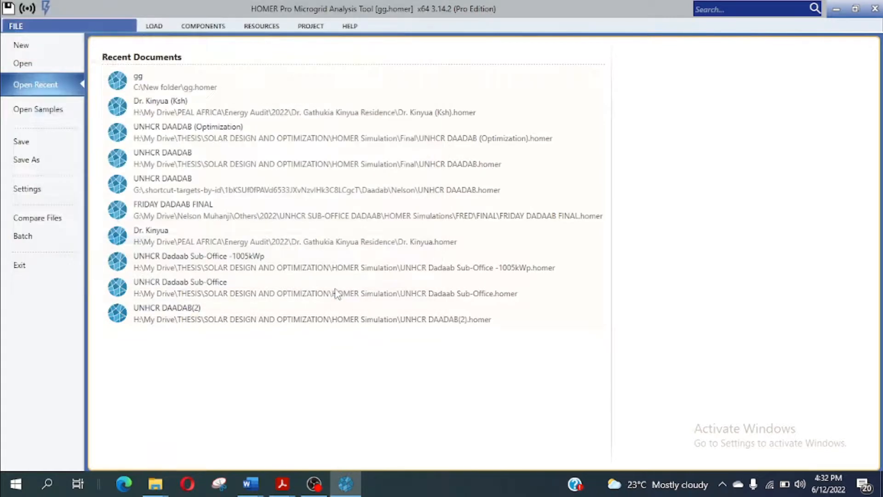